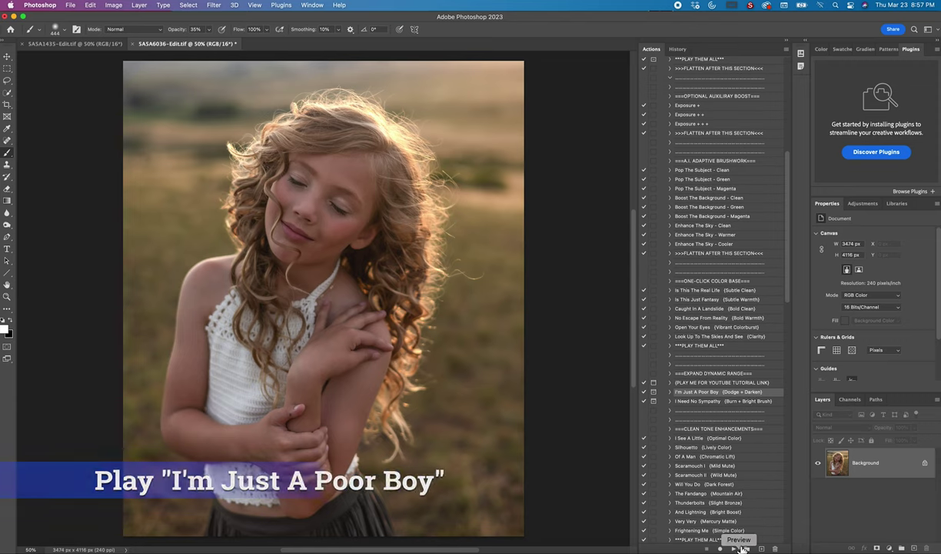
Run the Dodge + Darken action, continuing past its flatten warning and painting instructions
click(734, 544)
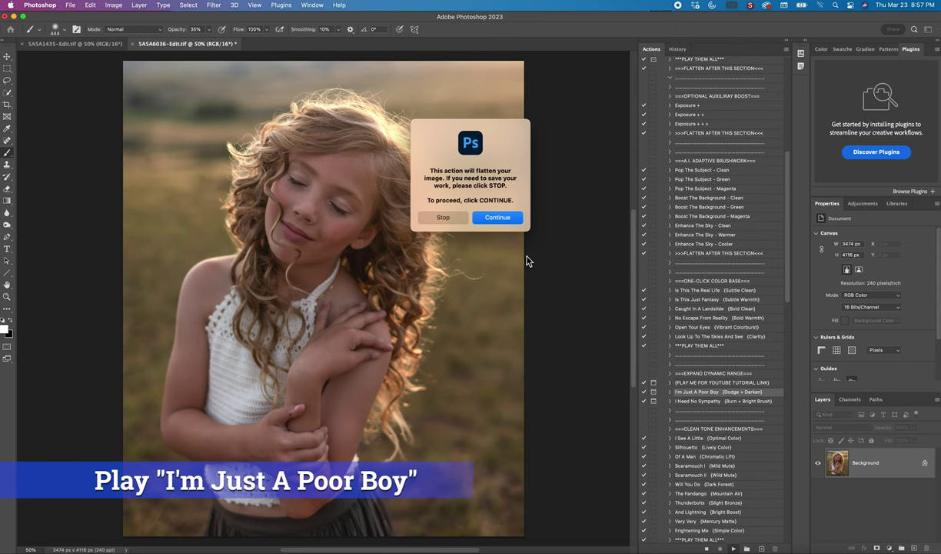
click(499, 218)
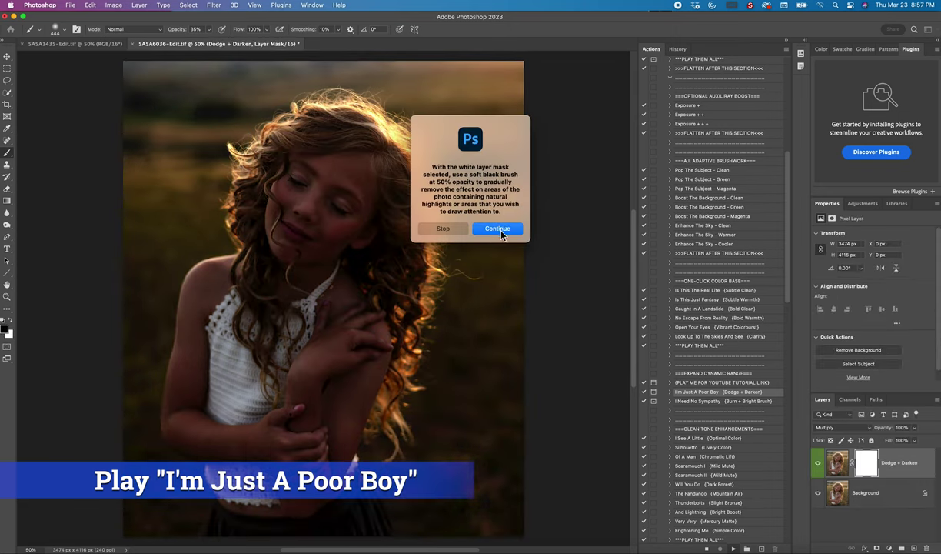
click(498, 226)
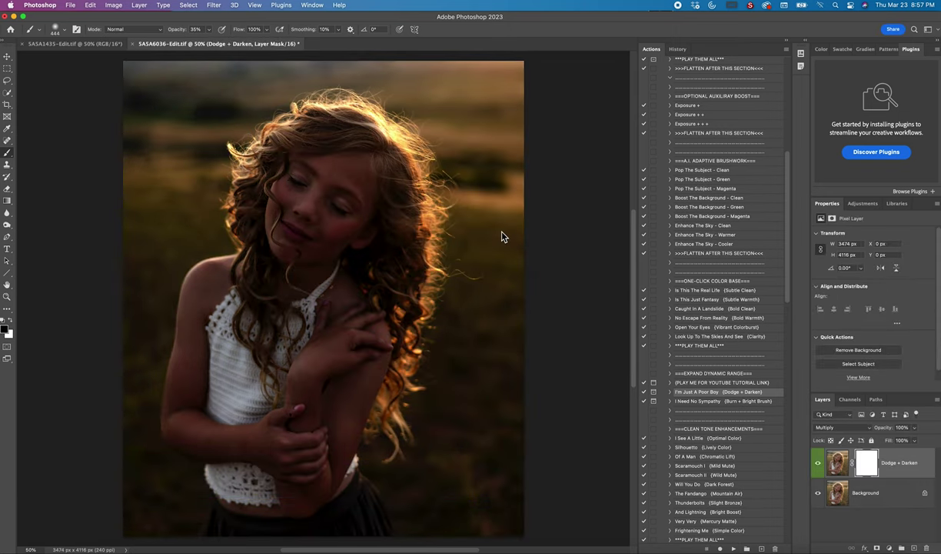
Set the brush opacity to 42%
click(207, 29)
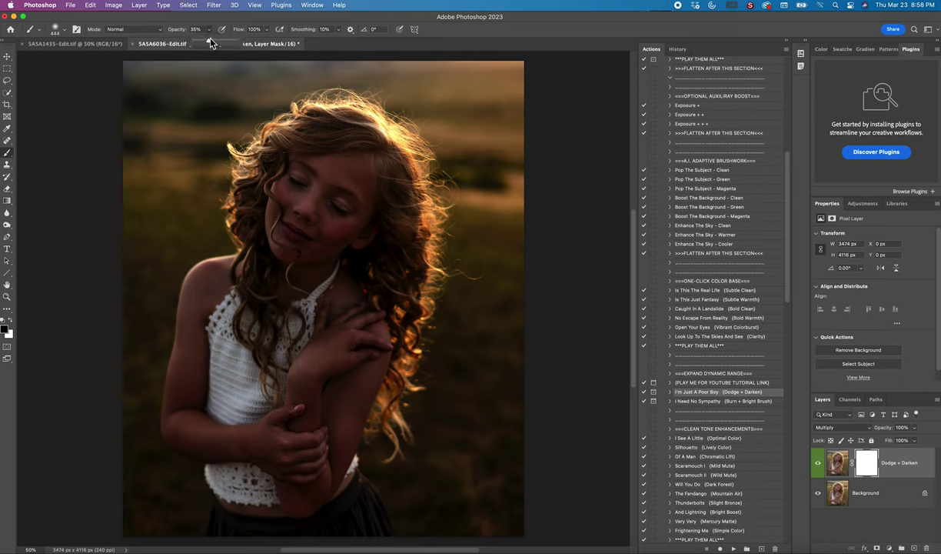
drag(210, 42, 213, 45)
click(66, 31)
With a 300 px brush, paint black on the mask over the hair, face and arm
drag(97, 62, 94, 60)
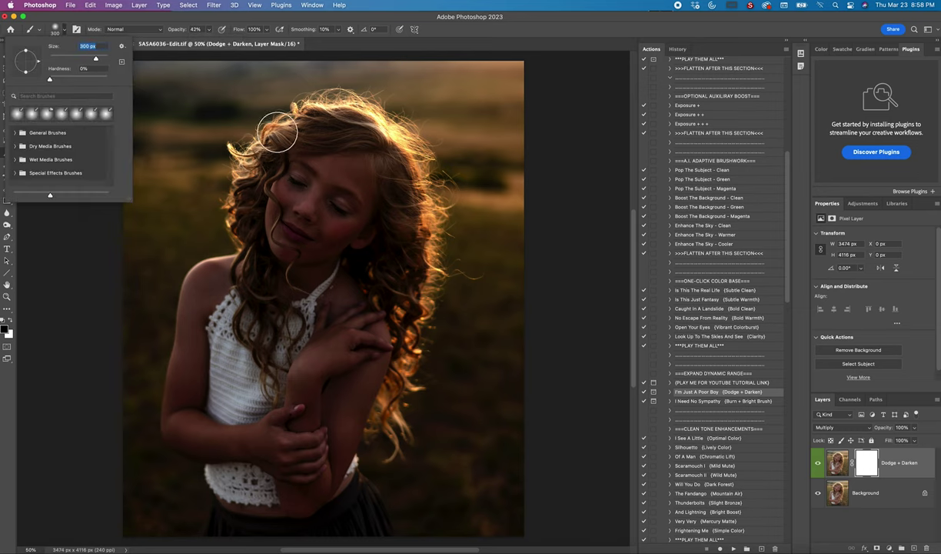
key(Return)
mouse_move(249, 213)
mouse_down()
mouse_move(248, 158)
mouse_move(325, 126)
mouse_move(378, 143)
mouse_move(428, 214)
mouse_move(420, 309)
mouse_move(378, 271)
mouse_up()
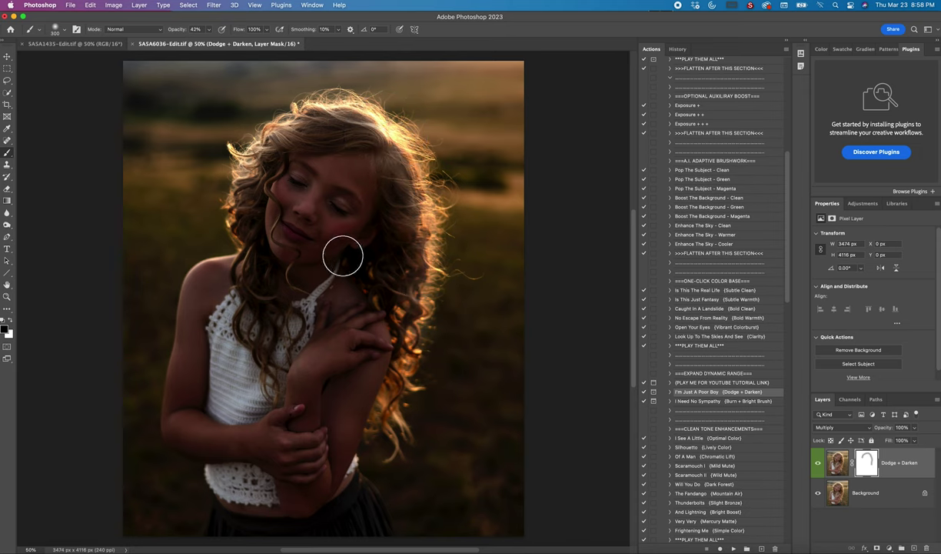
mouse_move(290, 244)
mouse_down()
mouse_move(297, 200)
mouse_move(316, 179)
mouse_move(297, 250)
mouse_move(336, 164)
mouse_move(315, 205)
mouse_move(342, 215)
mouse_move(361, 186)
mouse_move(325, 247)
mouse_move(367, 214)
mouse_move(289, 257)
mouse_move(289, 235)
mouse_move(370, 226)
mouse_move(320, 272)
mouse_move(355, 259)
mouse_move(354, 314)
mouse_move(367, 278)
mouse_move(368, 311)
mouse_move(302, 317)
mouse_move(210, 284)
mouse_move(186, 435)
mouse_move(257, 444)
mouse_move(294, 439)
mouse_move(309, 424)
mouse_move(268, 431)
mouse_move(318, 469)
mouse_move(320, 454)
mouse_move(310, 447)
mouse_move(301, 485)
mouse_move(293, 470)
mouse_move(304, 505)
mouse_move(330, 478)
mouse_move(356, 390)
mouse_move(388, 364)
mouse_move(373, 337)
mouse_move(323, 360)
mouse_move(307, 431)
mouse_move(344, 303)
mouse_move(345, 323)
mouse_move(374, 349)
mouse_move(380, 329)
mouse_move(373, 370)
mouse_move(336, 296)
mouse_move(304, 258)
mouse_move(289, 201)
mouse_move(295, 169)
mouse_move(313, 240)
mouse_move(314, 186)
mouse_move(338, 274)
mouse_move(328, 161)
mouse_move(354, 252)
mouse_move(357, 170)
mouse_move(376, 273)
mouse_move(328, 161)
mouse_move(357, 168)
mouse_move(374, 216)
mouse_move(292, 216)
mouse_move(259, 299)
mouse_move(346, 228)
mouse_move(301, 242)
mouse_move(260, 287)
mouse_move(255, 206)
mouse_move(273, 111)
mouse_up()
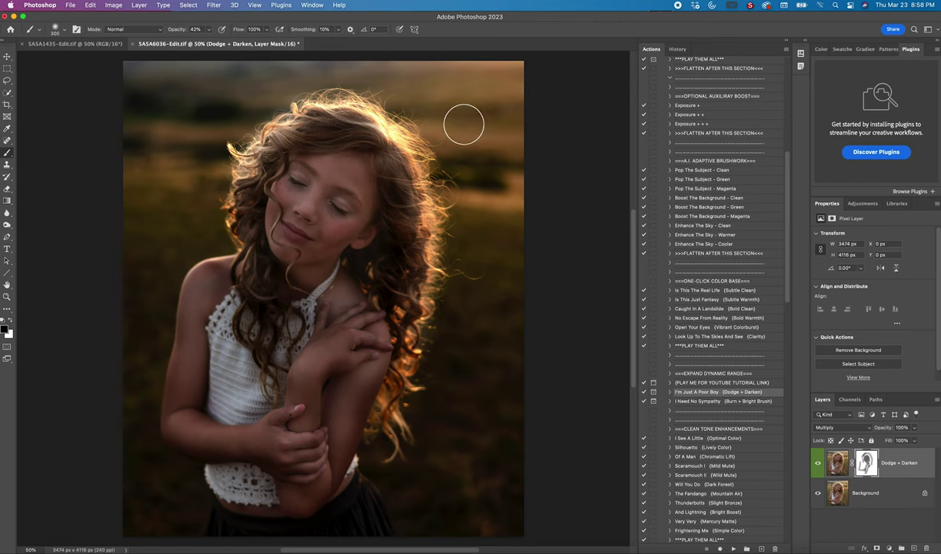
mouse_move(226, 515)
mouse_down()
mouse_move(269, 530)
mouse_move(315, 531)
mouse_move(367, 508)
mouse_move(298, 447)
mouse_up()
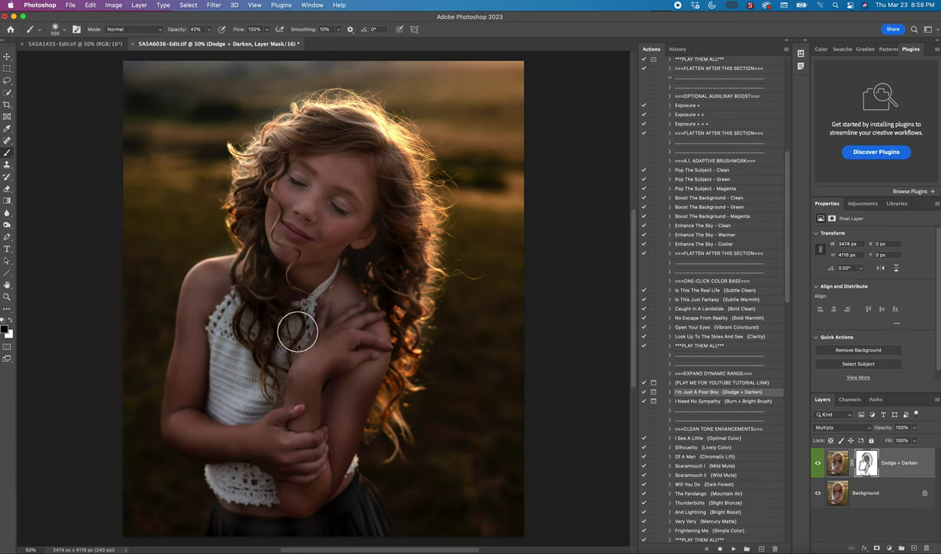
click(54, 31)
Enlarge the brush to 1760 px, then drop the Dodge + Darken layer opacity to 0%
click(103, 59)
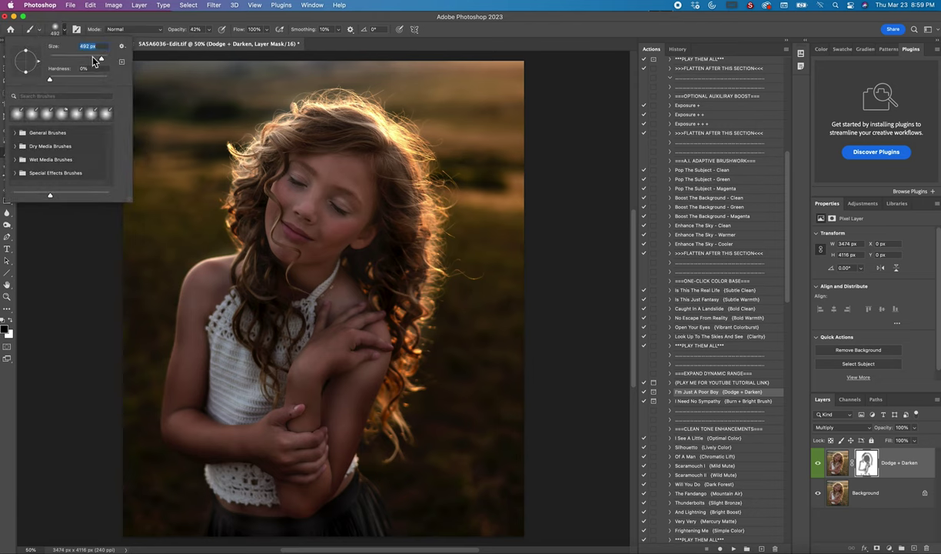
click(105, 60)
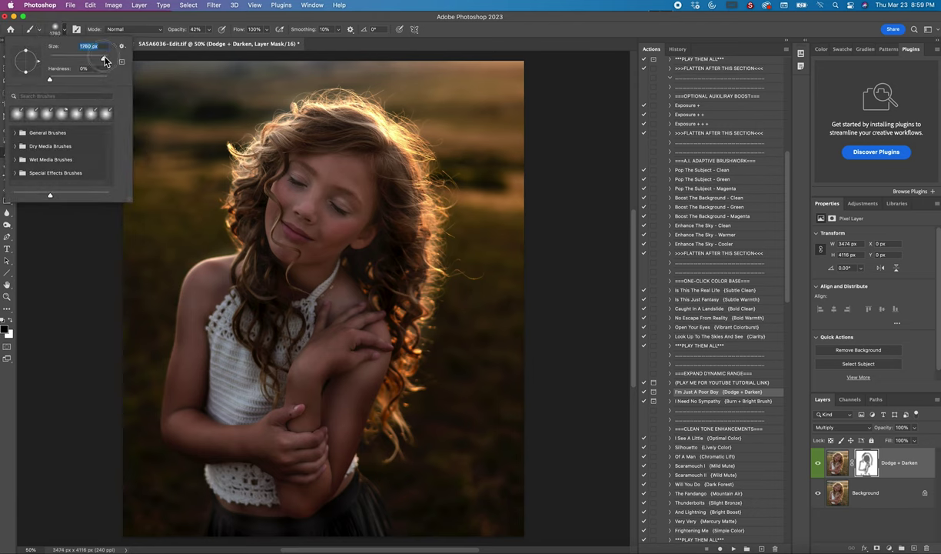
click(520, 121)
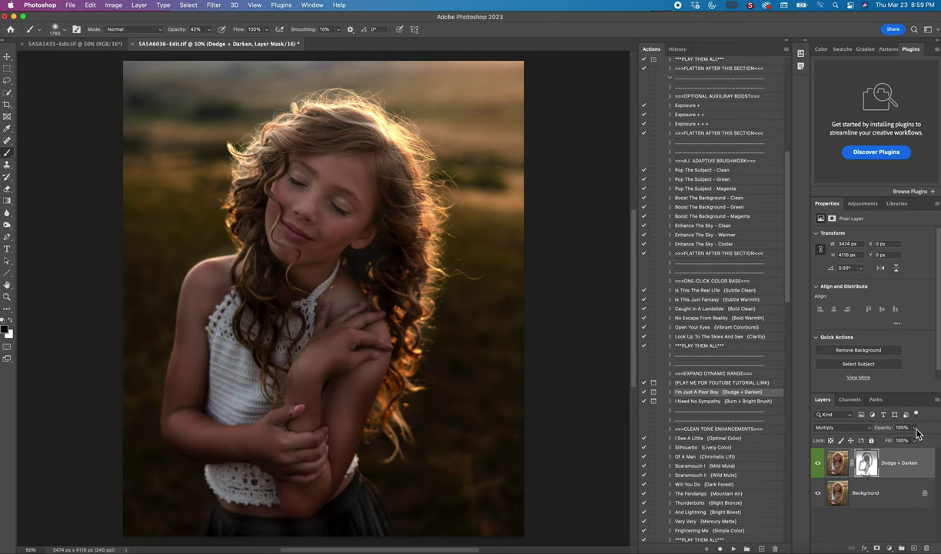
drag(916, 428, 871, 444)
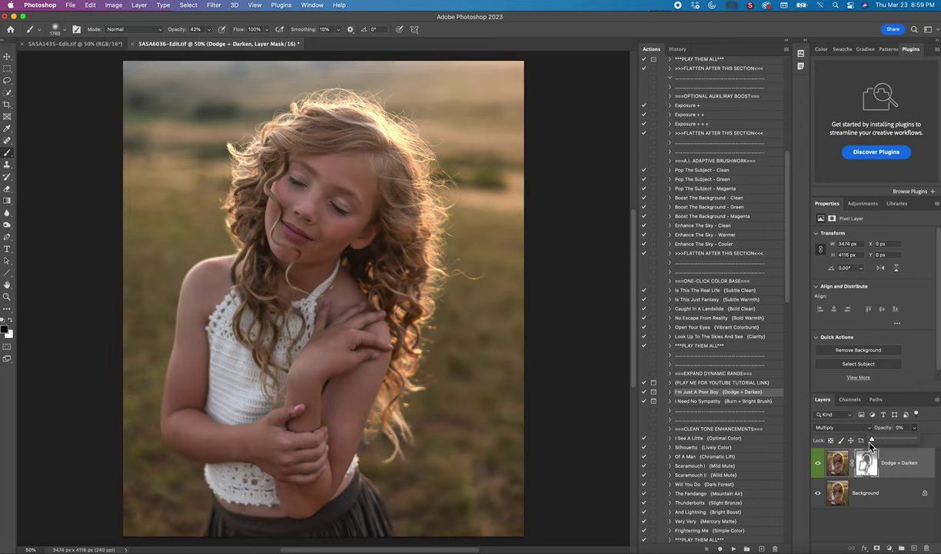
Set the Dodge + Darken layer to 66% opacity and toggle its visibility to compare
drag(871, 445, 893, 443)
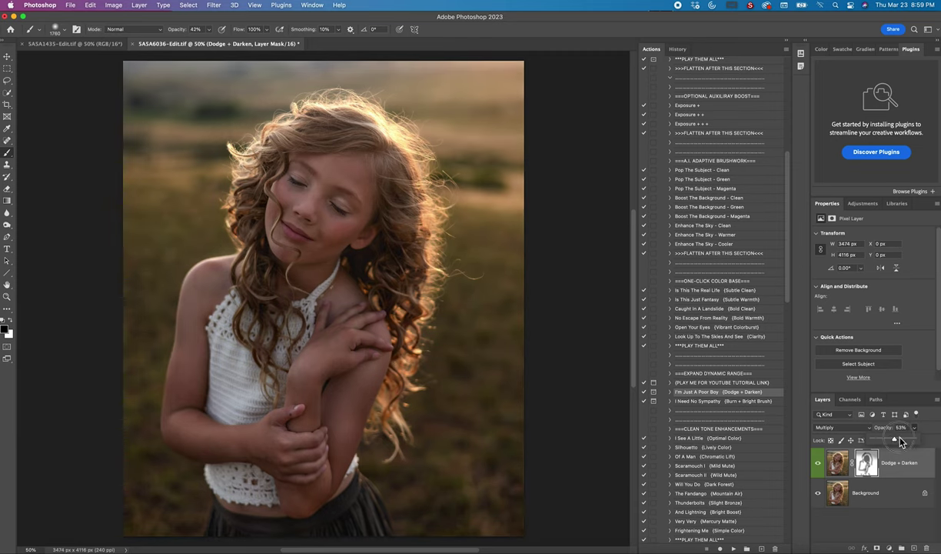
drag(900, 441, 902, 442)
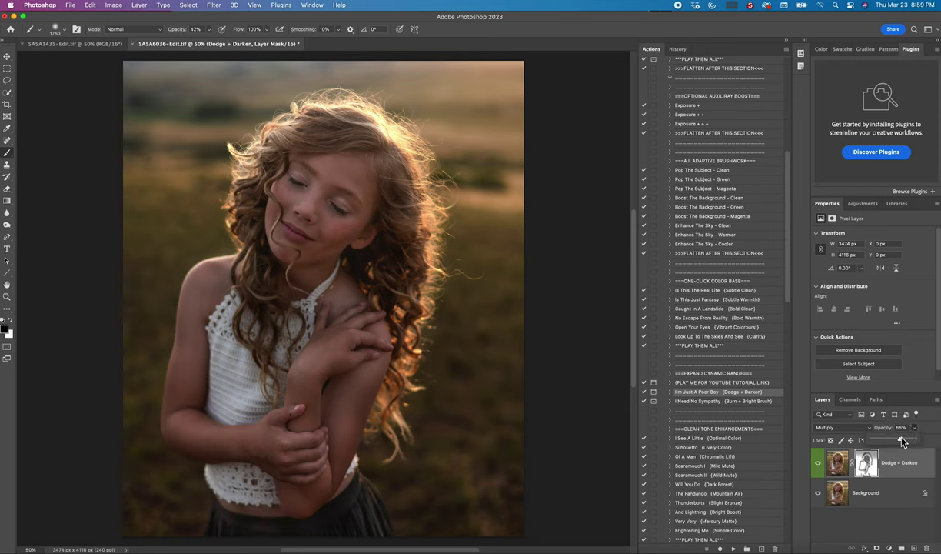
click(820, 464)
click(819, 465)
click(820, 465)
click(820, 466)
Flatten the image into a single Background layer
right_click(877, 493)
click(859, 515)
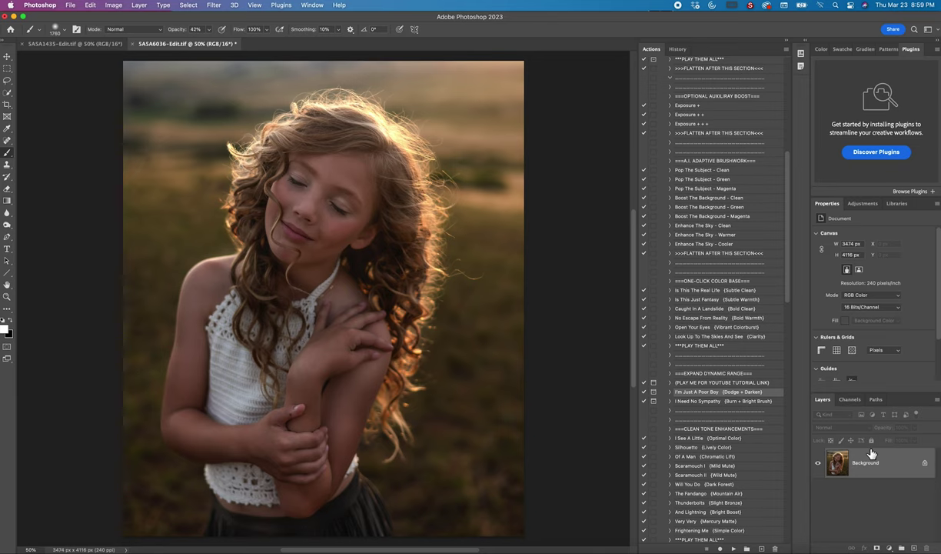
click(711, 402)
Run the I Need No Sympathy (Burn + Bright Brush) action and set brush opacity to 34%
click(733, 548)
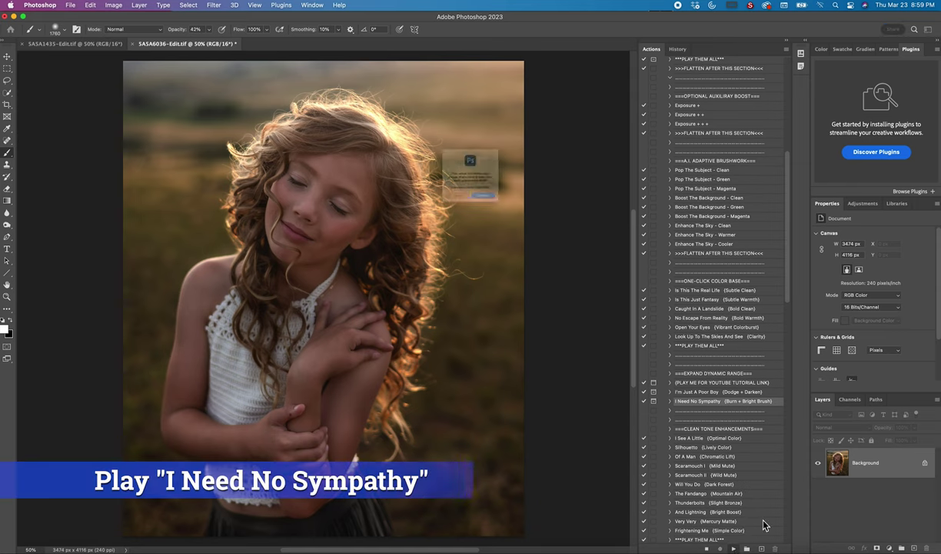
click(500, 219)
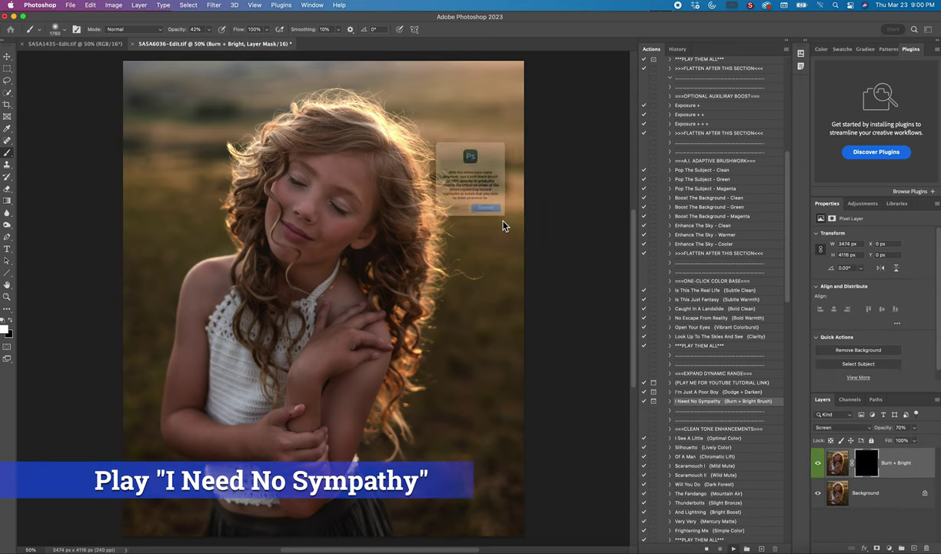
click(506, 230)
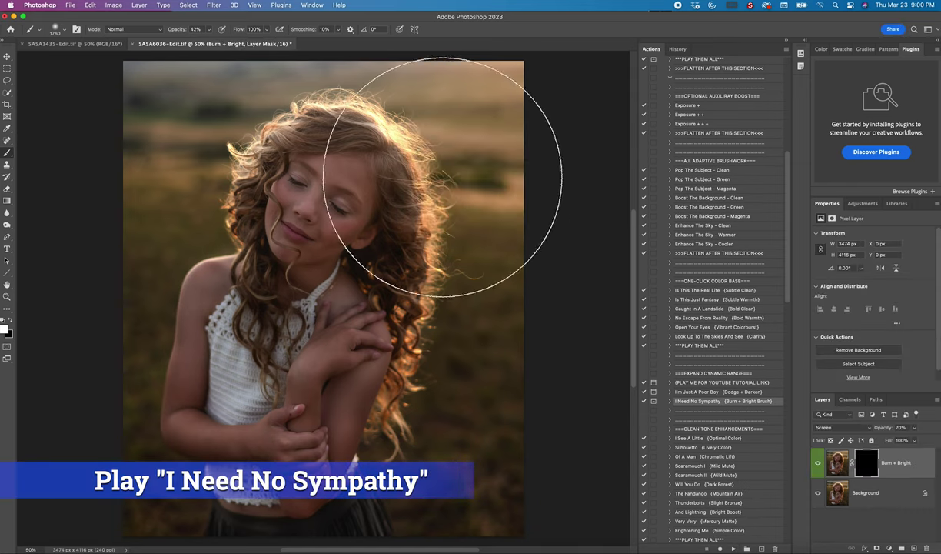
click(56, 31)
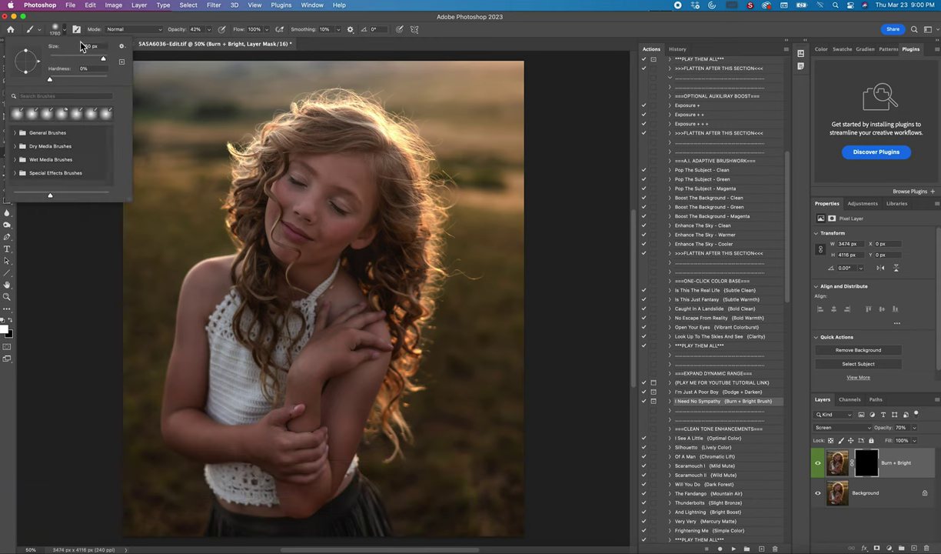
click(208, 30)
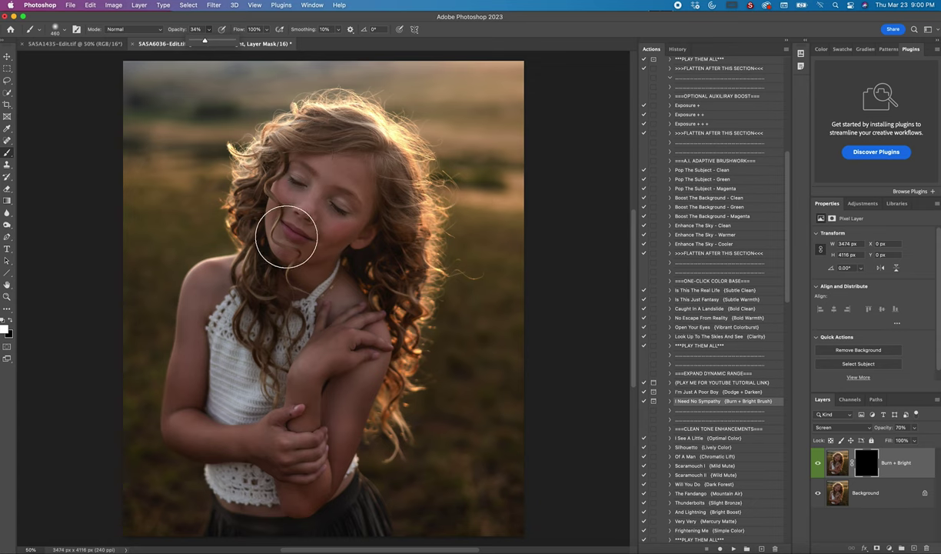
click(277, 198)
Paint white on the mask over cheek, eye, forearm, hands, neck, hair, shoulder and skirt at 268 px
mouse_move(304, 183)
mouse_down()
mouse_move(335, 182)
mouse_move(299, 249)
mouse_move(349, 218)
mouse_move(358, 171)
mouse_move(316, 271)
mouse_move(346, 290)
mouse_up()
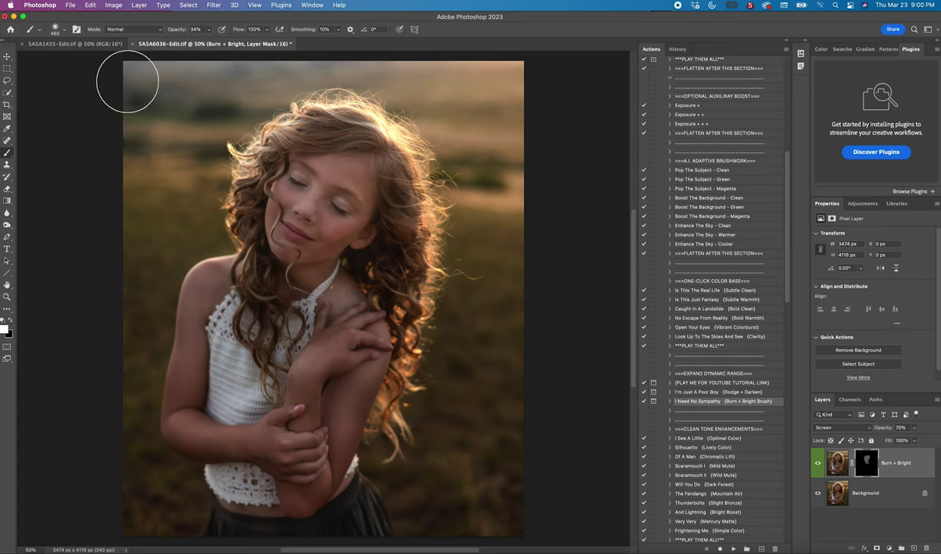
click(58, 28)
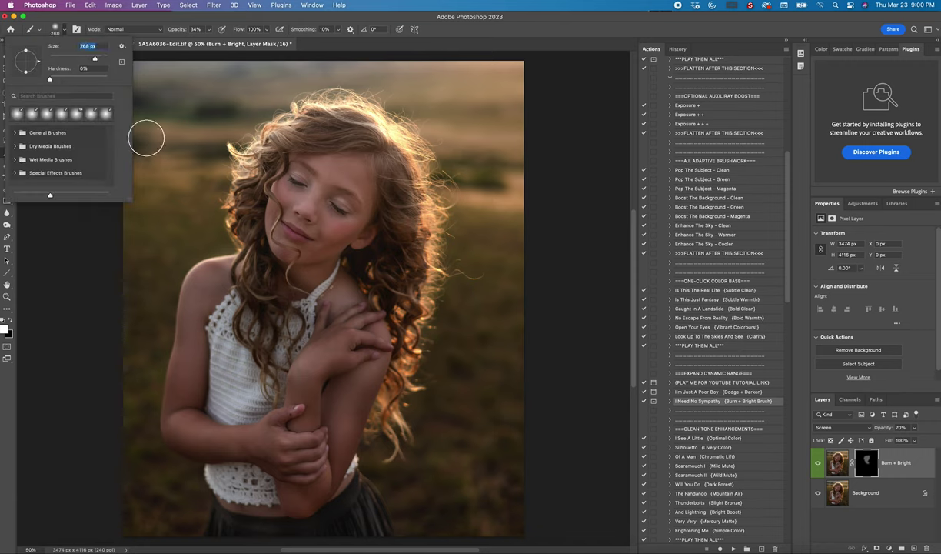
key(Return)
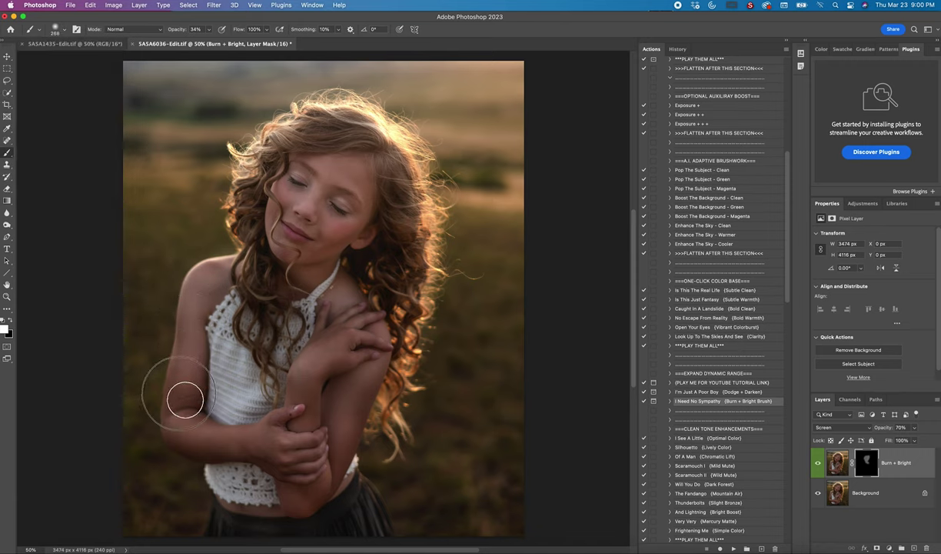
mouse_move(177, 433)
mouse_down()
mouse_move(279, 440)
mouse_move(316, 369)
mouse_move(304, 438)
mouse_move(353, 343)
mouse_move(330, 341)
mouse_move(331, 317)
mouse_move(329, 343)
mouse_move(327, 275)
mouse_move(299, 299)
mouse_move(323, 273)
mouse_move(338, 362)
mouse_move(318, 480)
mouse_move(307, 470)
mouse_move(299, 508)
mouse_move(333, 467)
mouse_move(356, 366)
mouse_move(335, 456)
mouse_move(381, 332)
mouse_move(351, 282)
mouse_up()
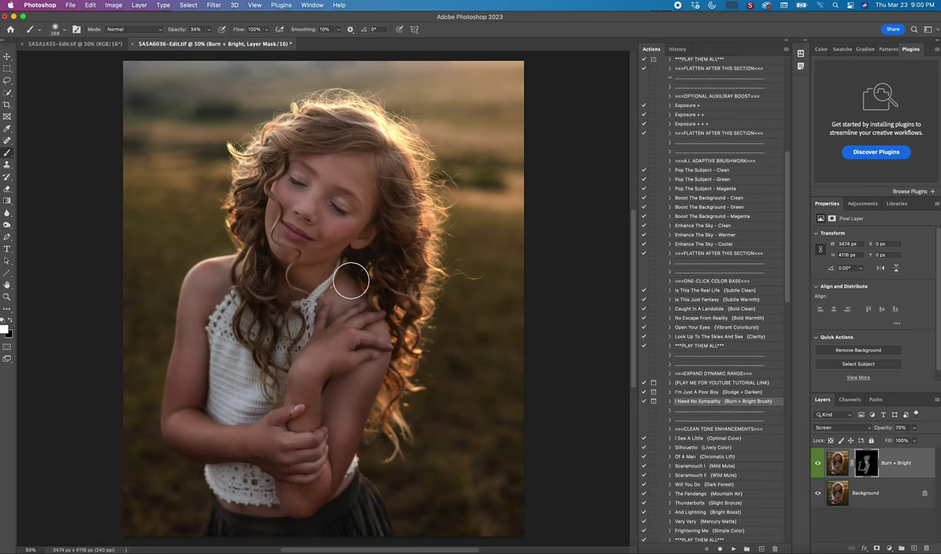
mouse_move(310, 248)
mouse_down()
mouse_move(325, 210)
mouse_move(342, 207)
mouse_move(331, 205)
mouse_up()
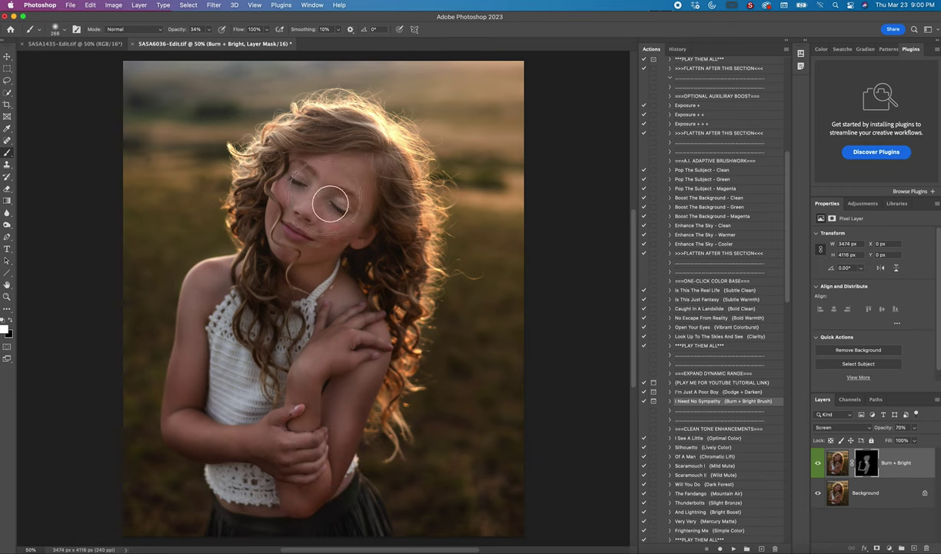
mouse_move(272, 175)
mouse_down()
mouse_move(262, 275)
mouse_move(248, 203)
mouse_up()
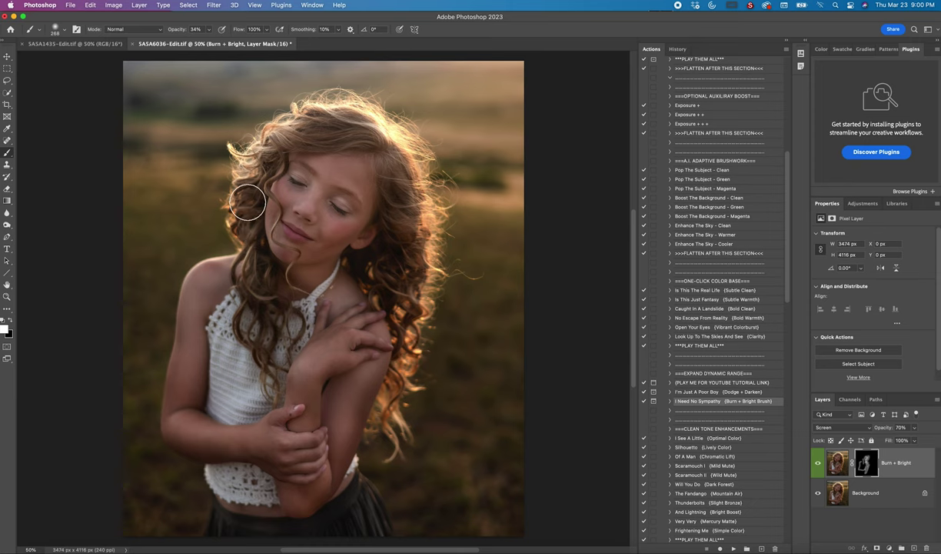
mouse_move(416, 226)
mouse_down()
mouse_move(427, 259)
mouse_move(411, 326)
mouse_move(423, 287)
mouse_move(377, 355)
mouse_up()
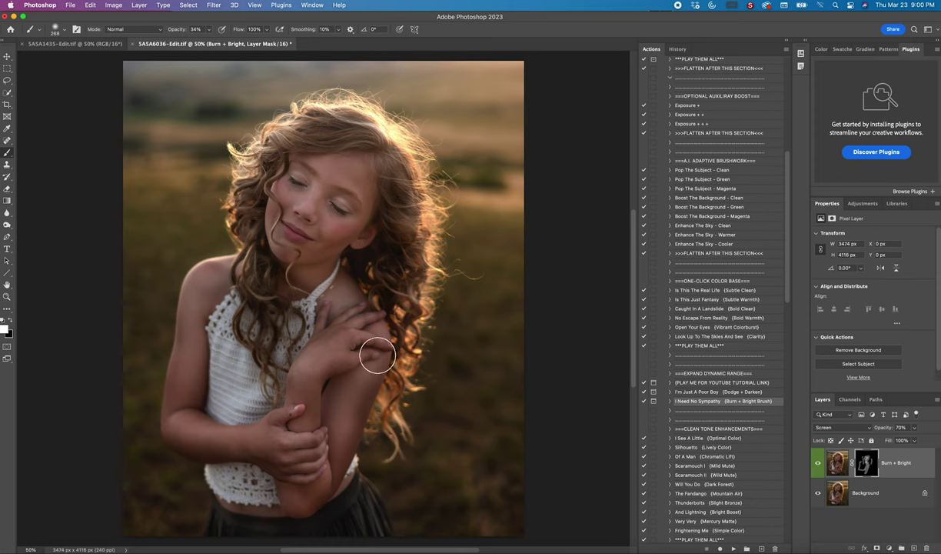
mouse_move(341, 522)
mouse_down()
mouse_move(354, 546)
mouse_move(291, 530)
mouse_up()
Toggle the Burn + Bright layer twice to compare, then use Flatten Image from the Background layer's menu
click(819, 463)
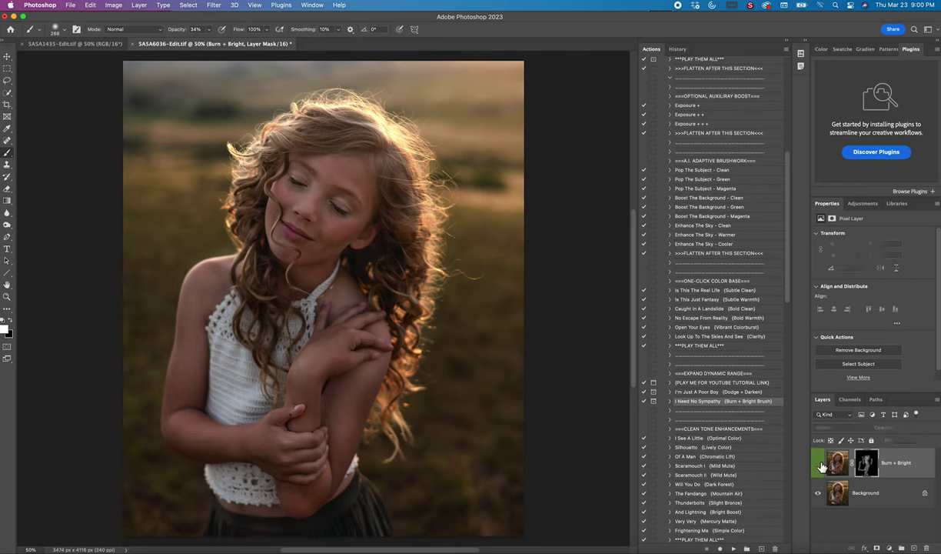
click(820, 464)
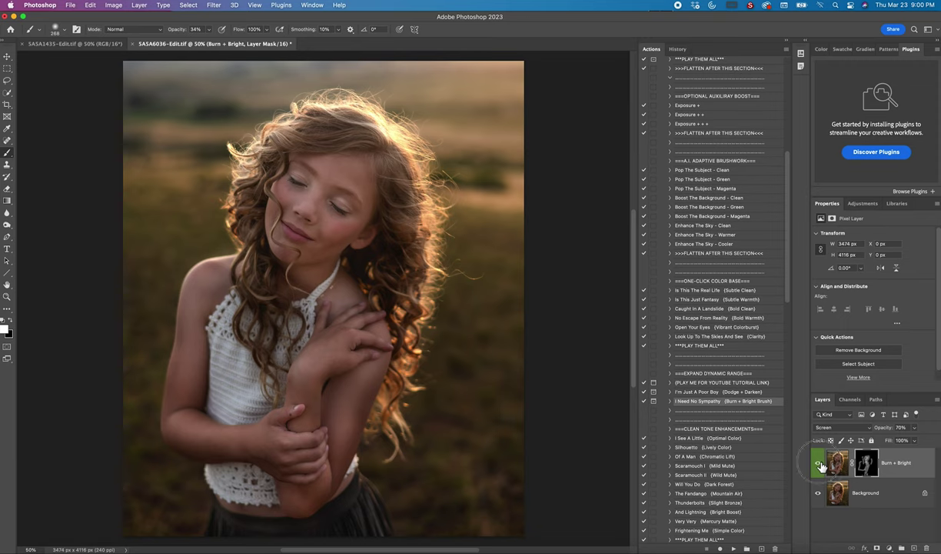
click(820, 464)
click(820, 464)
right_click(876, 494)
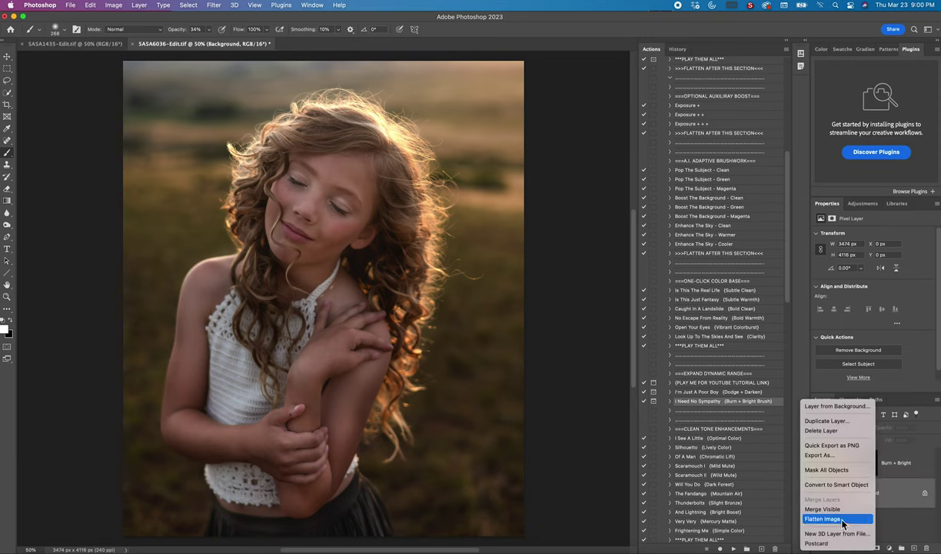
click(843, 520)
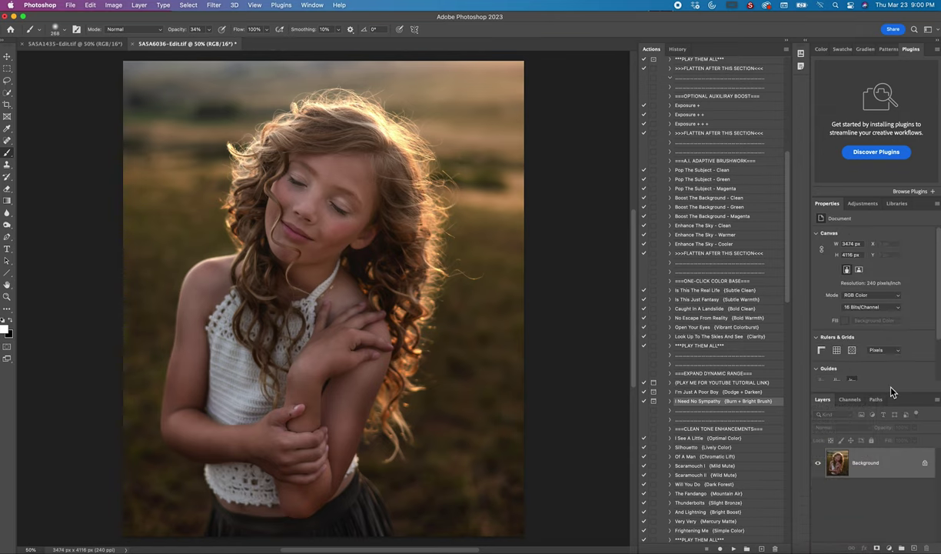